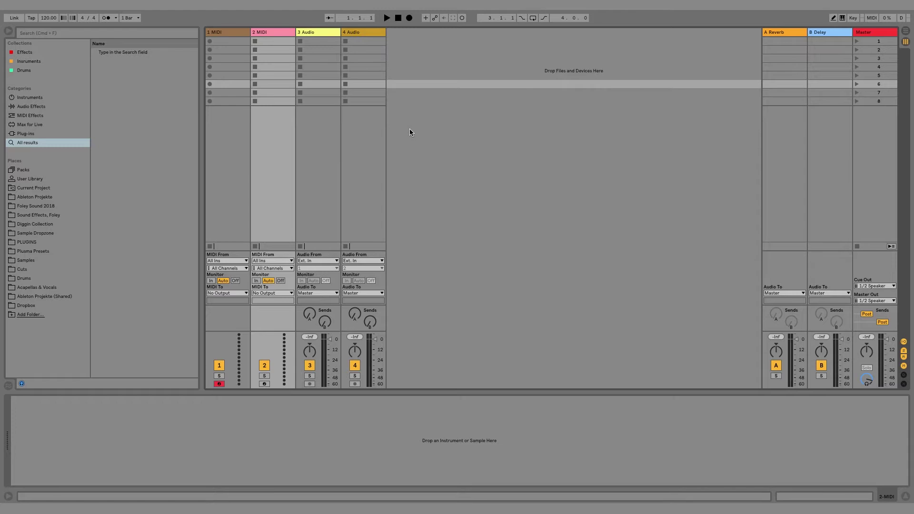
# Drag EQ Eight from the Audio Effects browser onto the 1 MIDI track
pyautogui.click(33, 107)
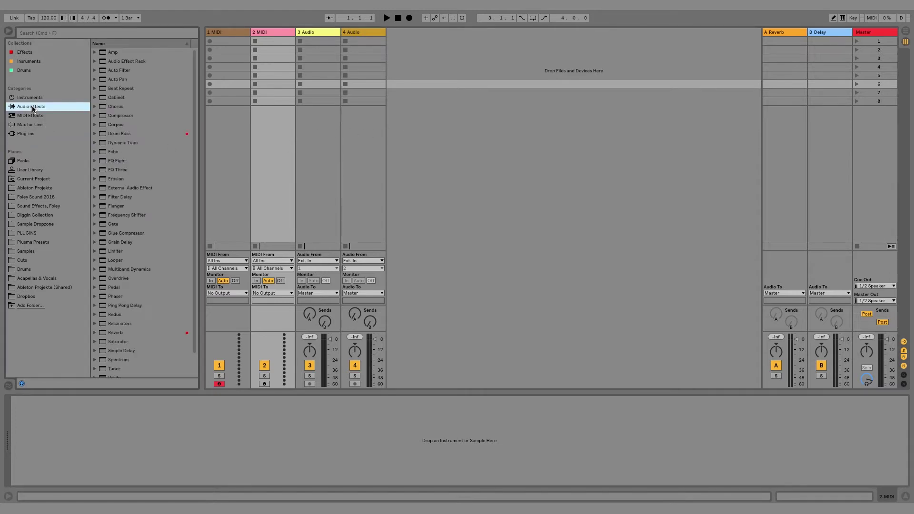
pyautogui.click(114, 163)
pyautogui.moveTo(219, 73); pyautogui.dragTo(219, 73)
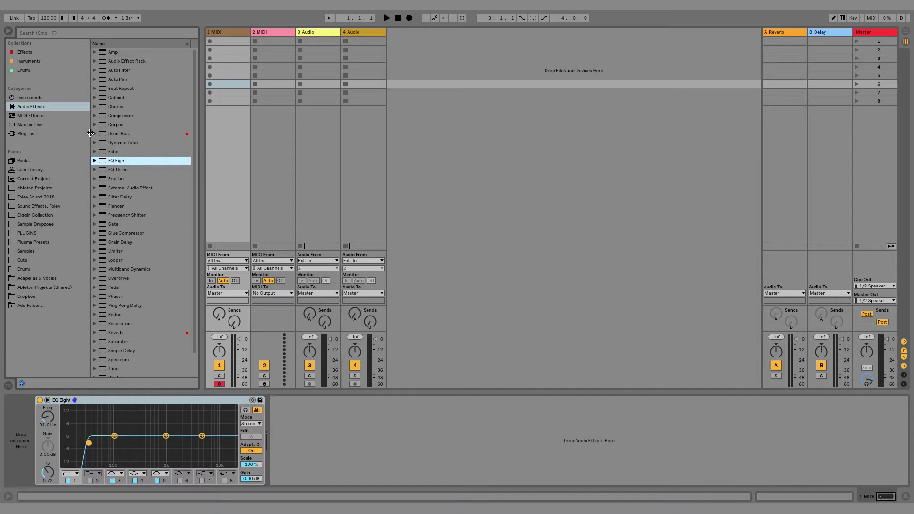
# Search the browser for EQ Eight, load it onto 1 MIDI, and clear the search field
pyautogui.press('super+f')
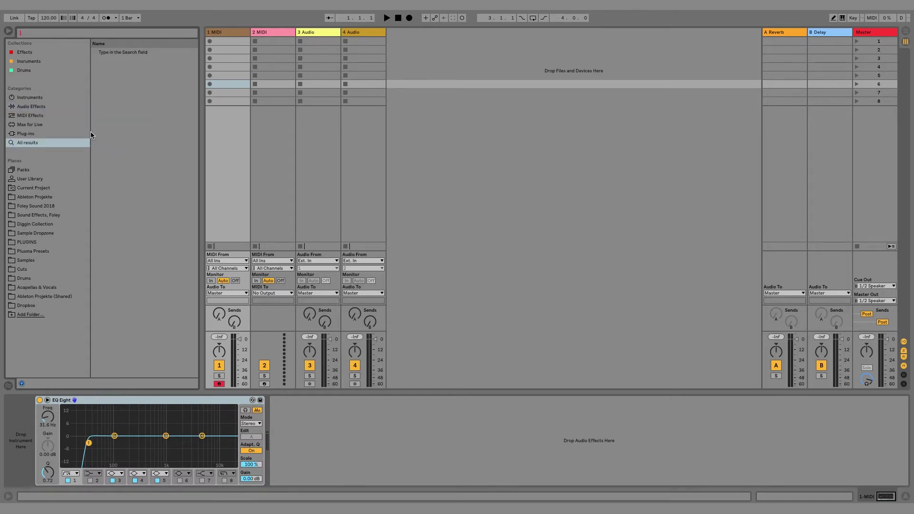
pyautogui.write('ei')
pyautogui.write(' eight')
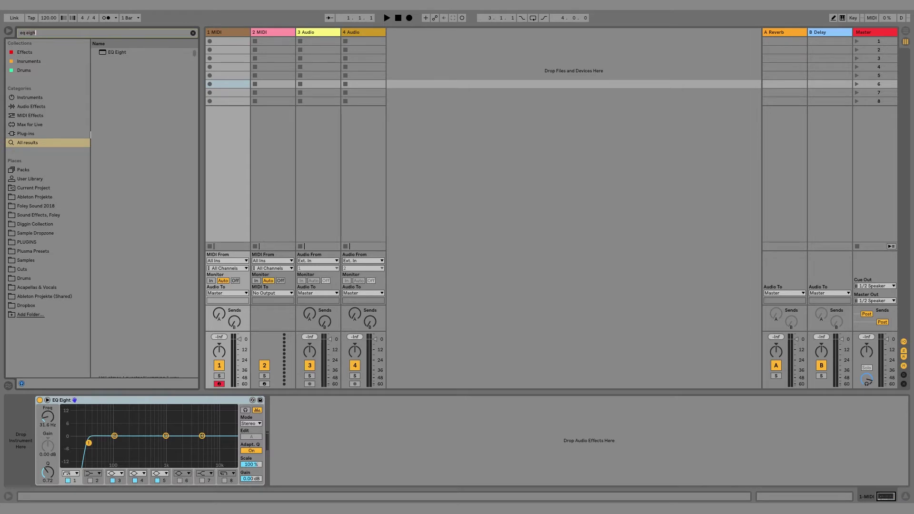
pyautogui.click(117, 54)
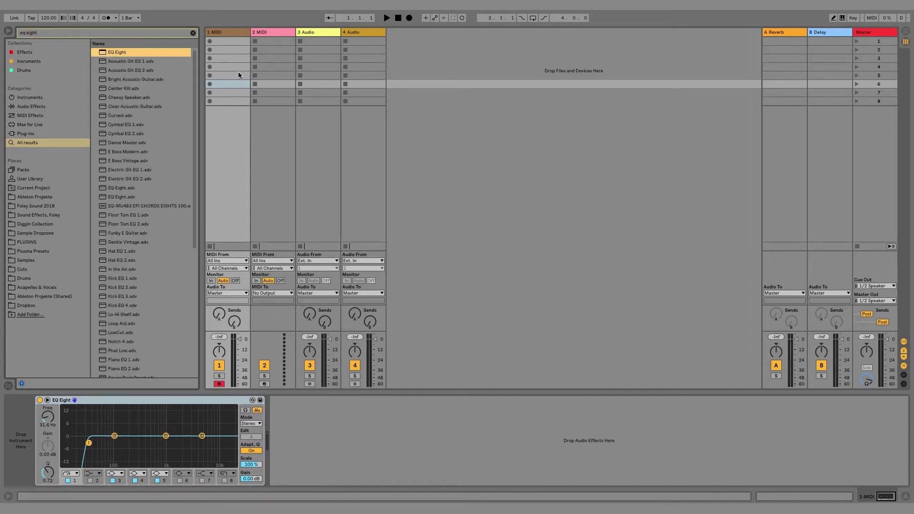
pyautogui.press('Return')
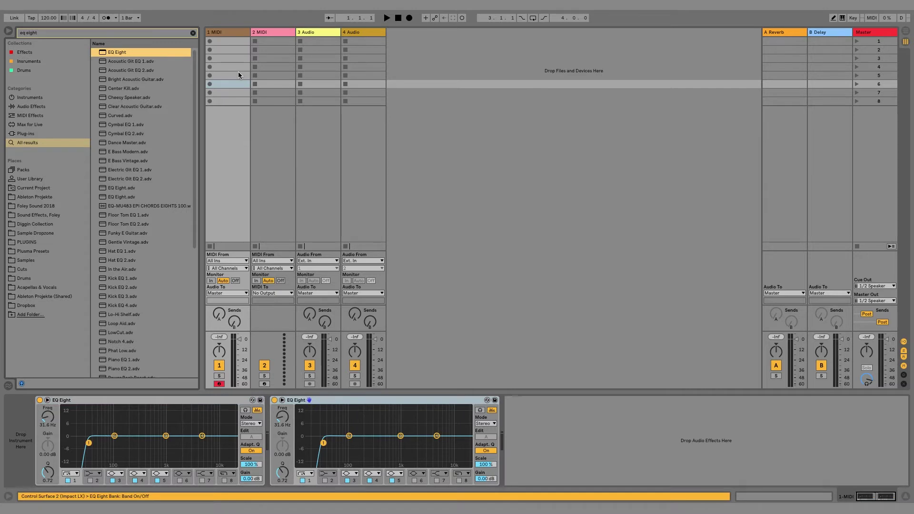
pyautogui.click(193, 33)
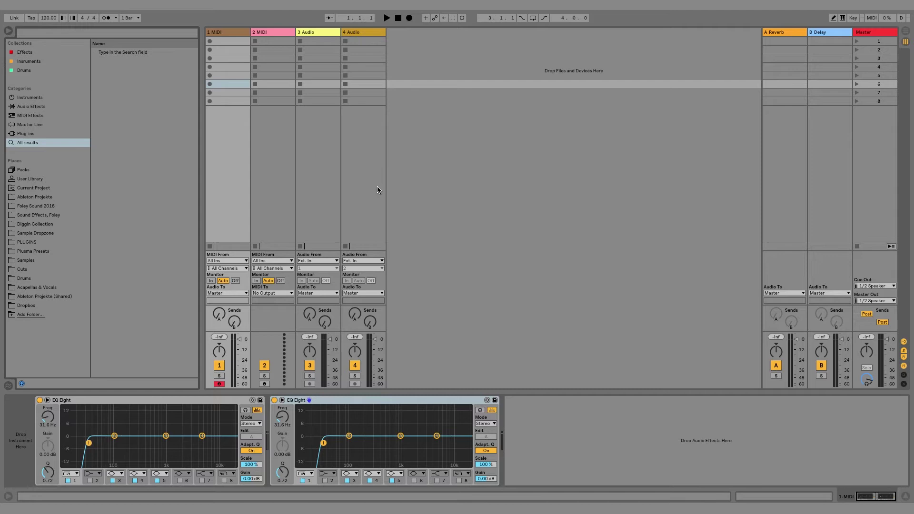
# In Keyboard Maestro Editor, create a new macro group named 'Ableton Youtube'
pyautogui.press('ctrl+alt+super+k')
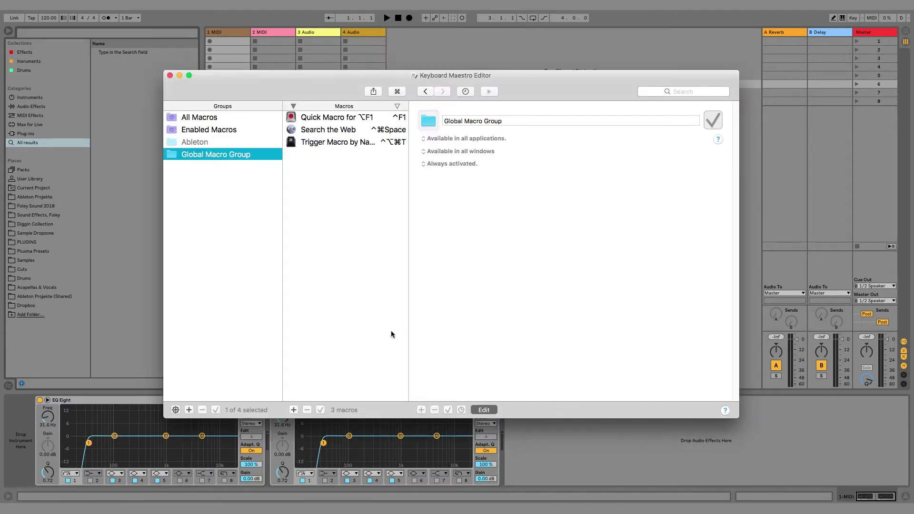
pyautogui.click(189, 410)
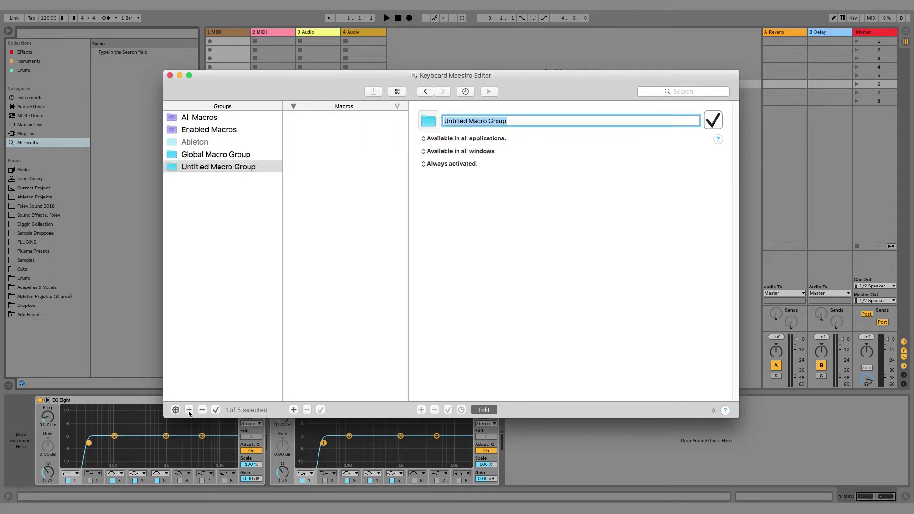
pyautogui.write('Able')
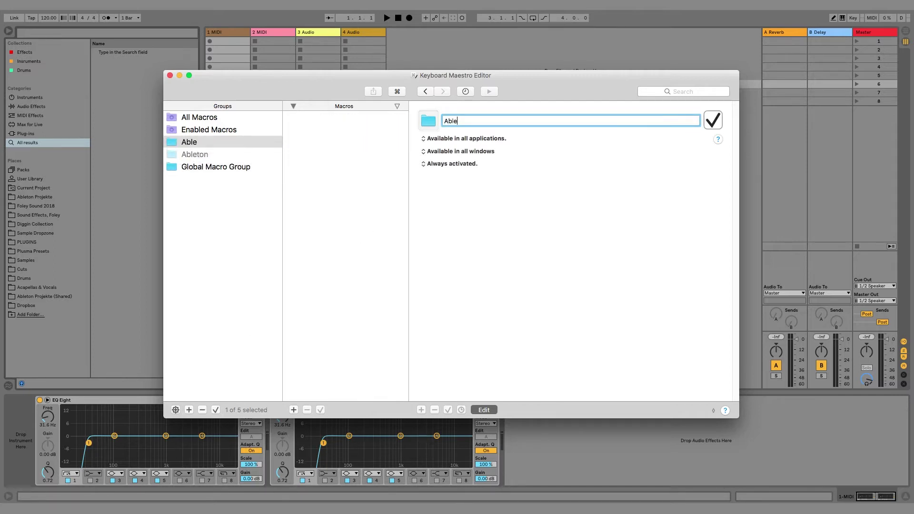
pyautogui.write('ton Youtube')
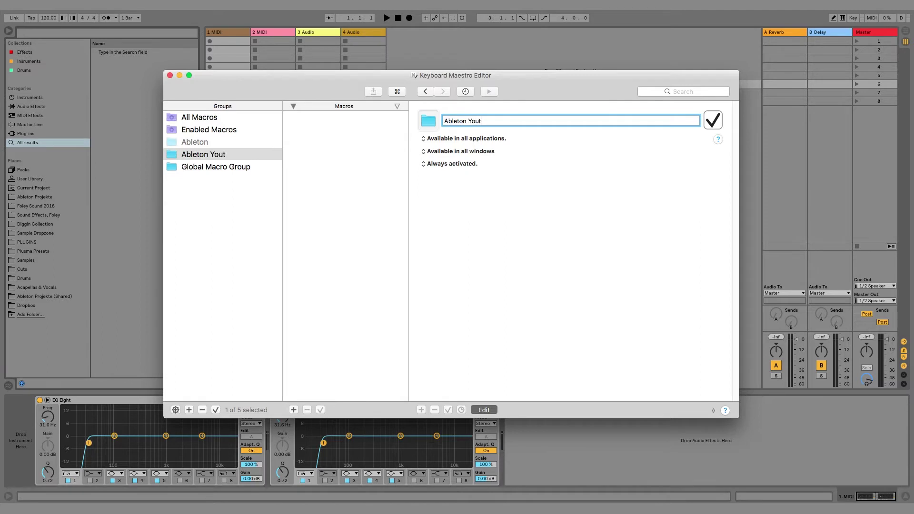
pyautogui.press('Return')
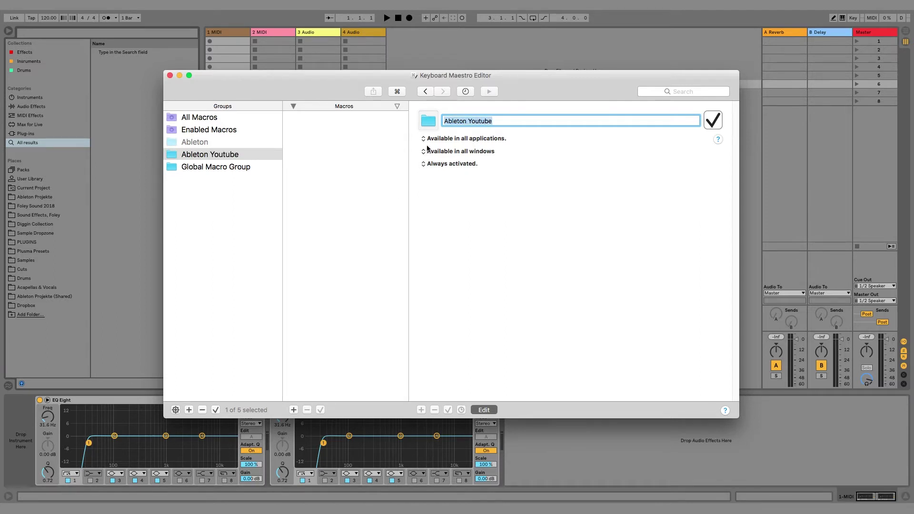
# Make the group available only in Ableton Live 10 Suite
pyautogui.click(424, 139)
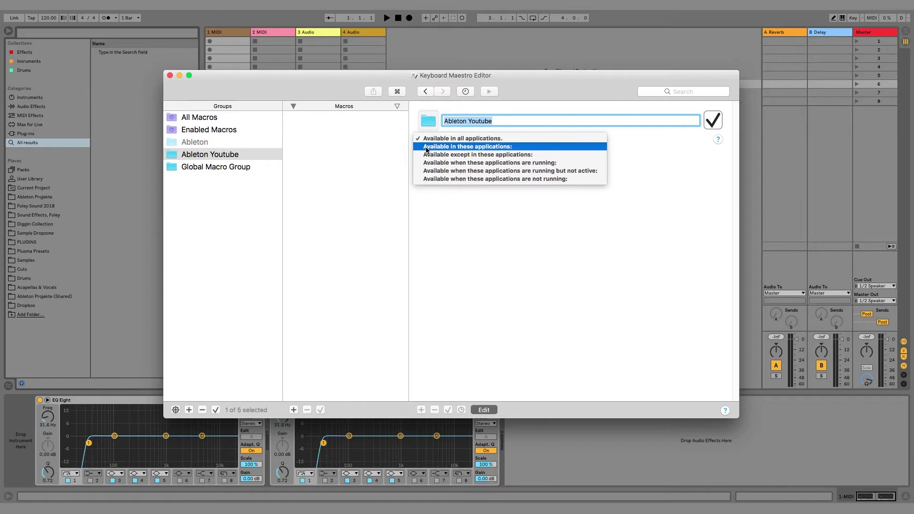
pyautogui.click(426, 147)
pyautogui.click(438, 149)
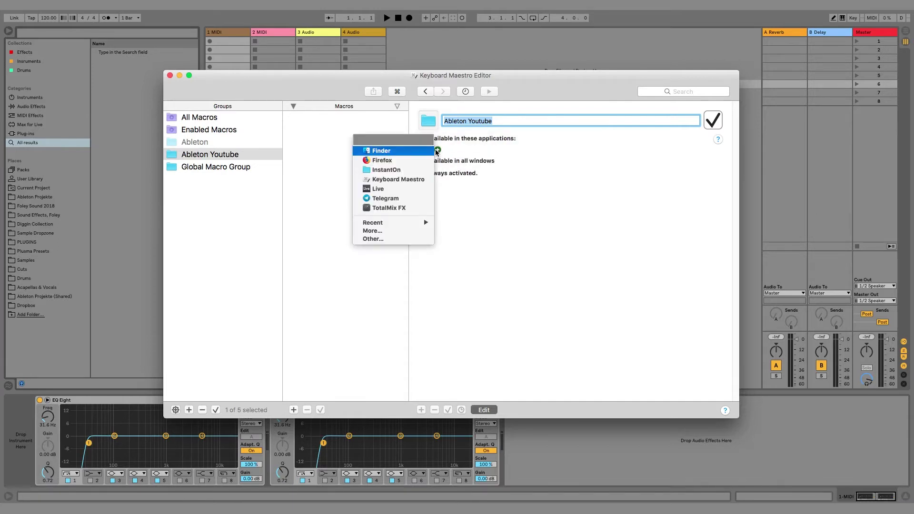
pyautogui.click(408, 191)
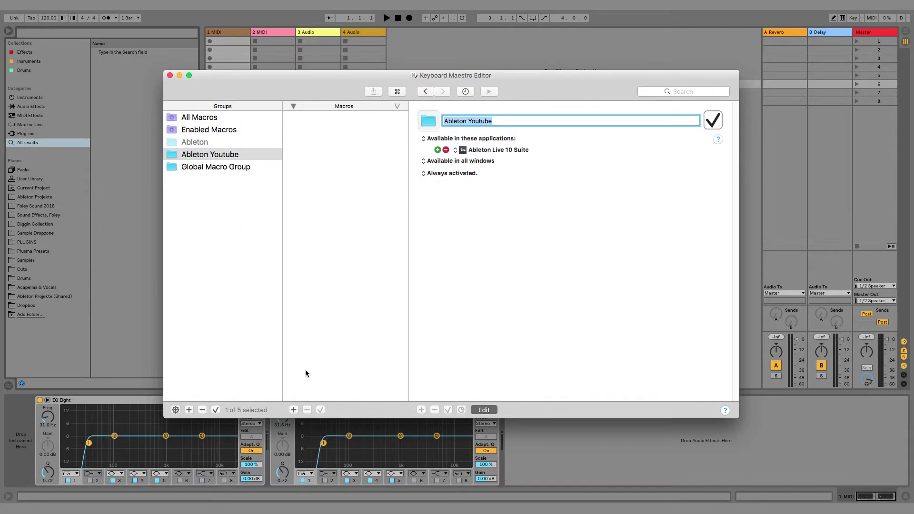
# Add a macro named 'F1 - EQ' to the group, triggered by the F1 hot key
pyautogui.click(294, 411)
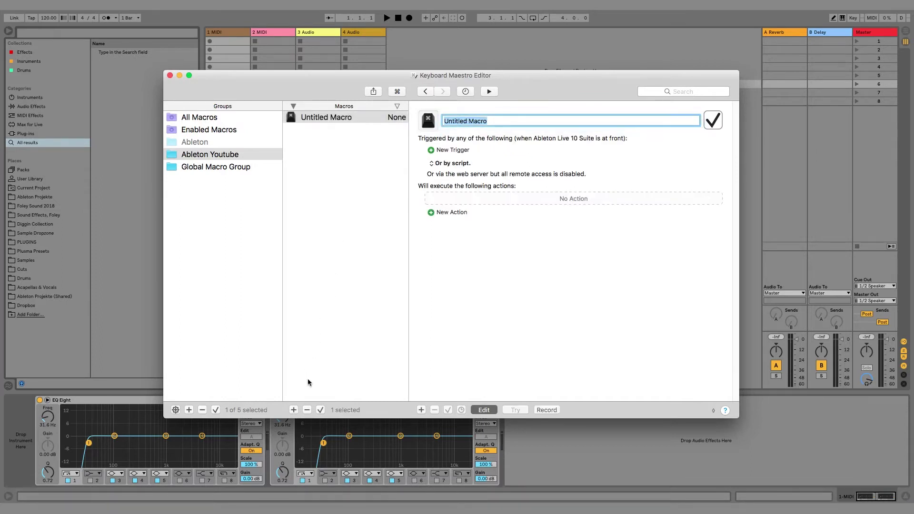
pyautogui.write('F1')
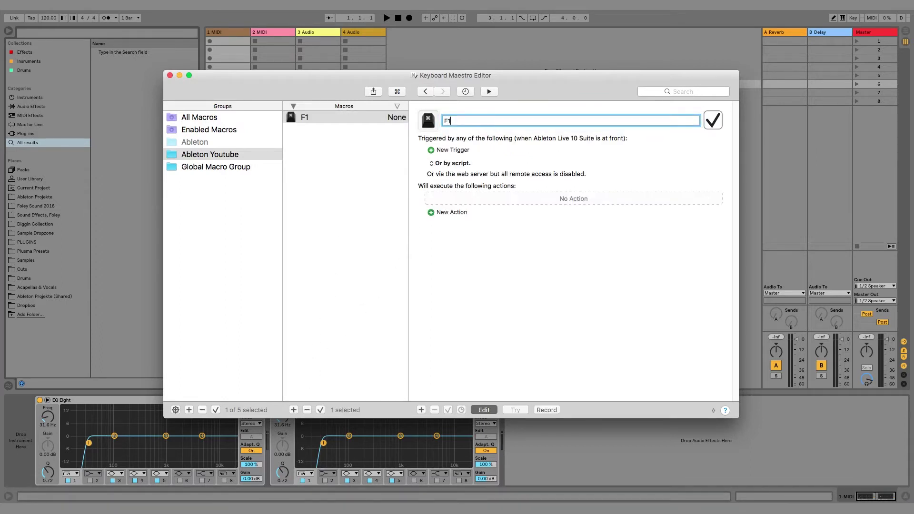
pyautogui.write(' - EQ')
pyautogui.click(431, 150)
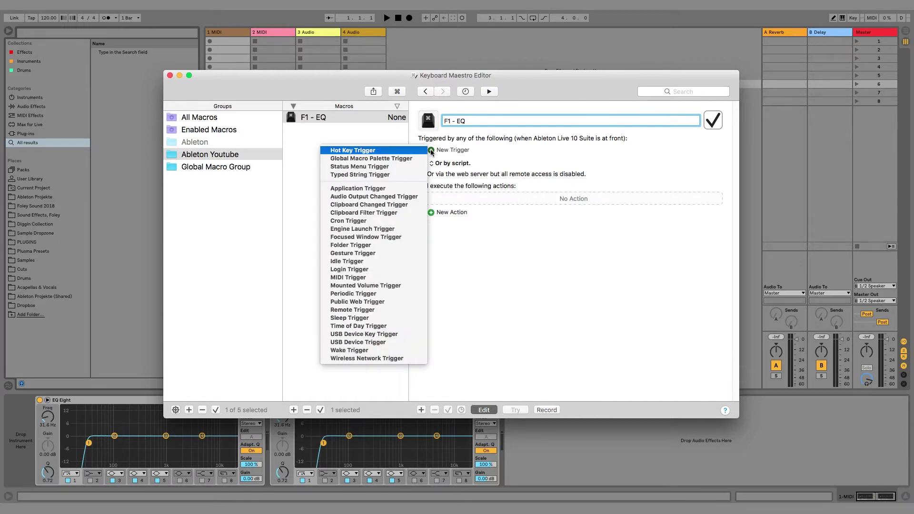
pyautogui.click(419, 151)
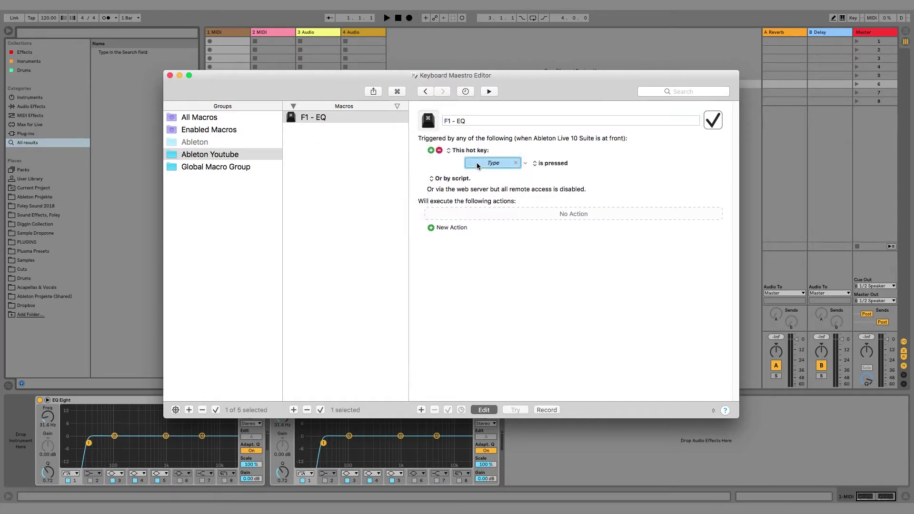
pyautogui.press('F1')
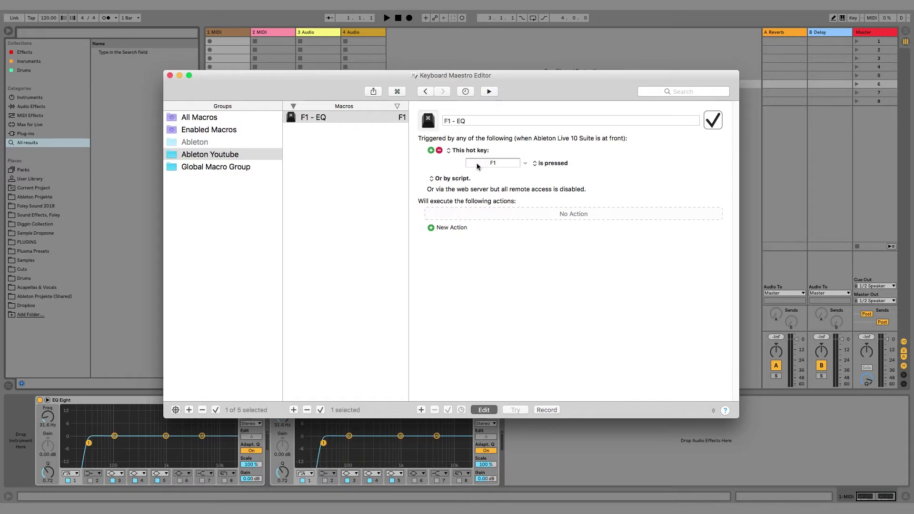
# Add a Type a Keystroke action sending ⌘F to the F1 - EQ macro
pyautogui.click(431, 228)
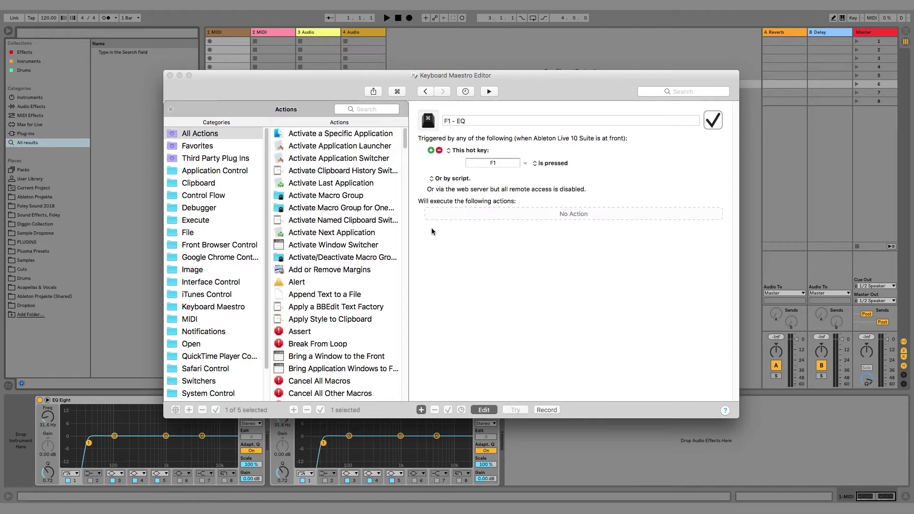
pyautogui.click(374, 110)
pyautogui.write('key')
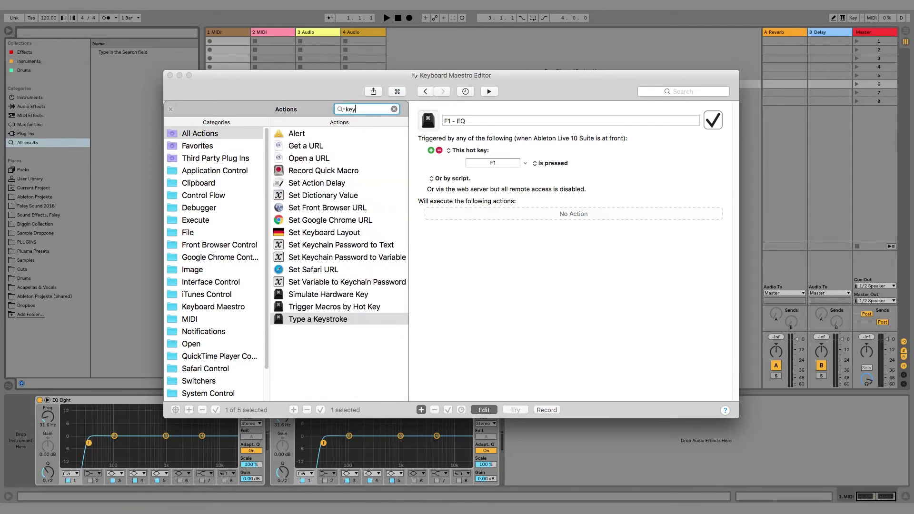
pyautogui.doubleClick(314, 321)
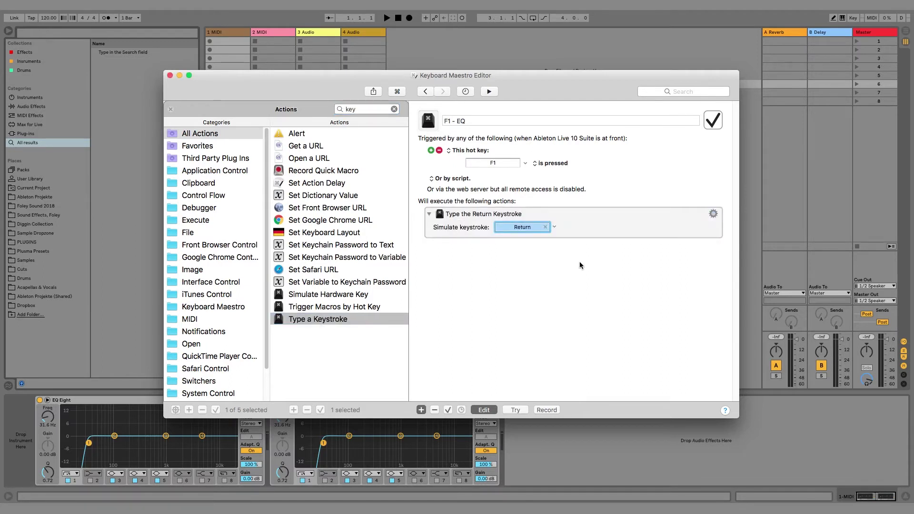
pyautogui.press('super+f')
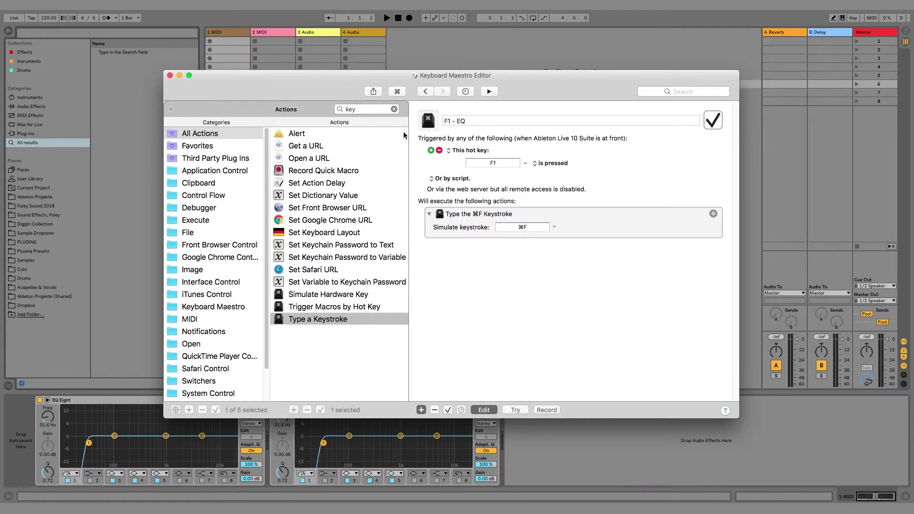
# Add an Insert Text by Typing action that types 'eq eight'
pyautogui.click(394, 109)
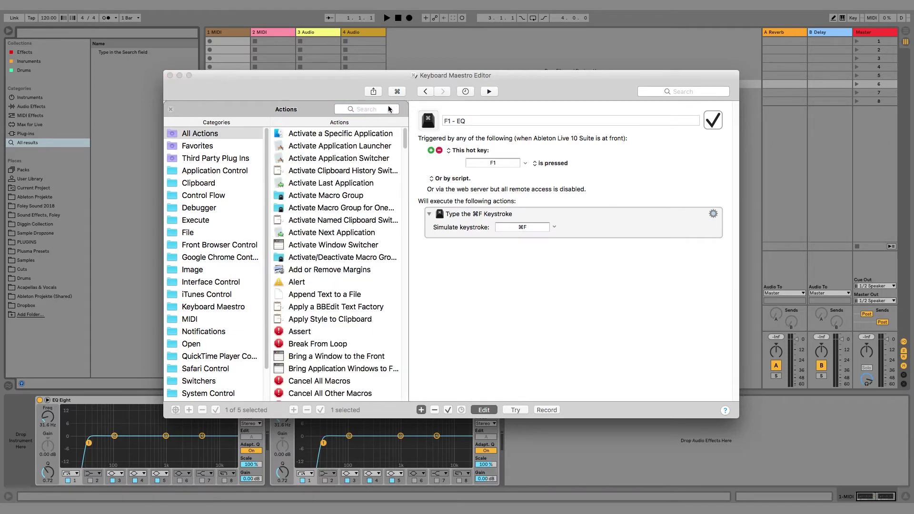
pyautogui.click(382, 109)
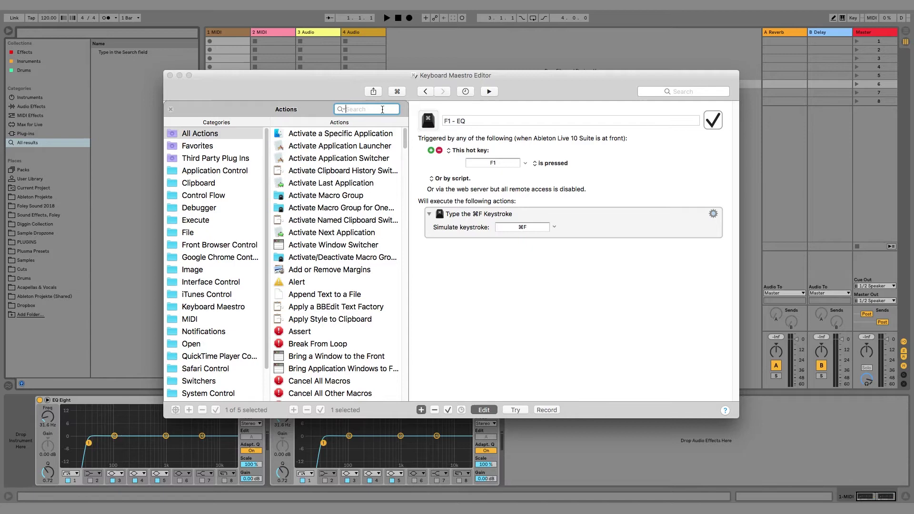
pyautogui.write('type')
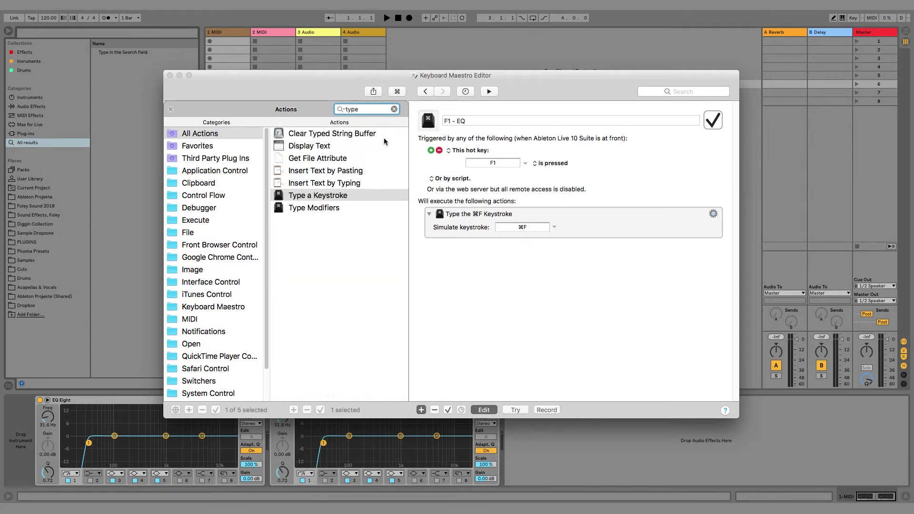
pyautogui.click(326, 184)
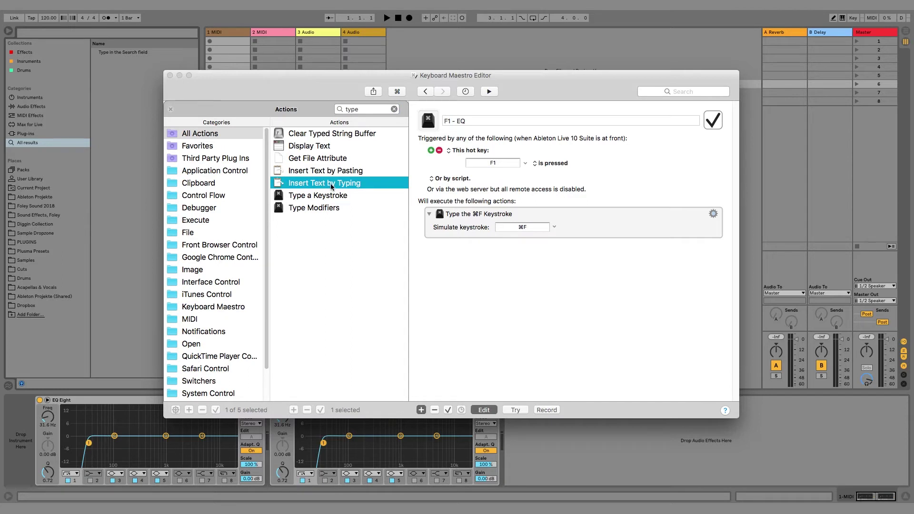
pyautogui.doubleClick(331, 186)
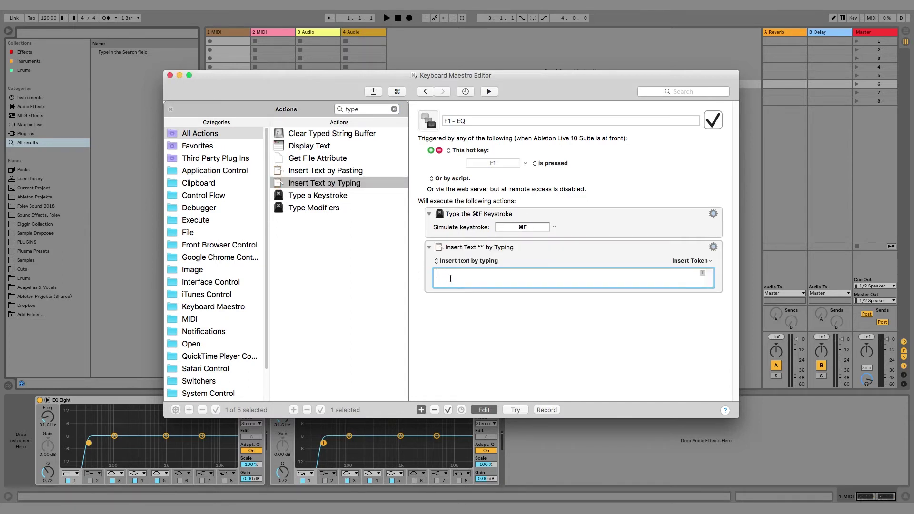
pyautogui.write('eq eight')
# Append a Pause action set to 0.3 seconds to the macro
pyautogui.click(394, 110)
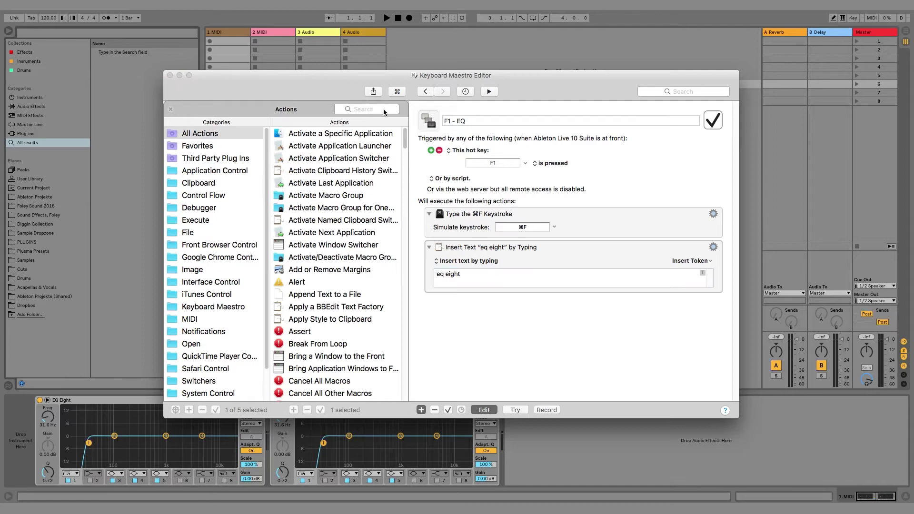
pyautogui.click(384, 109)
pyautogui.write('dela')
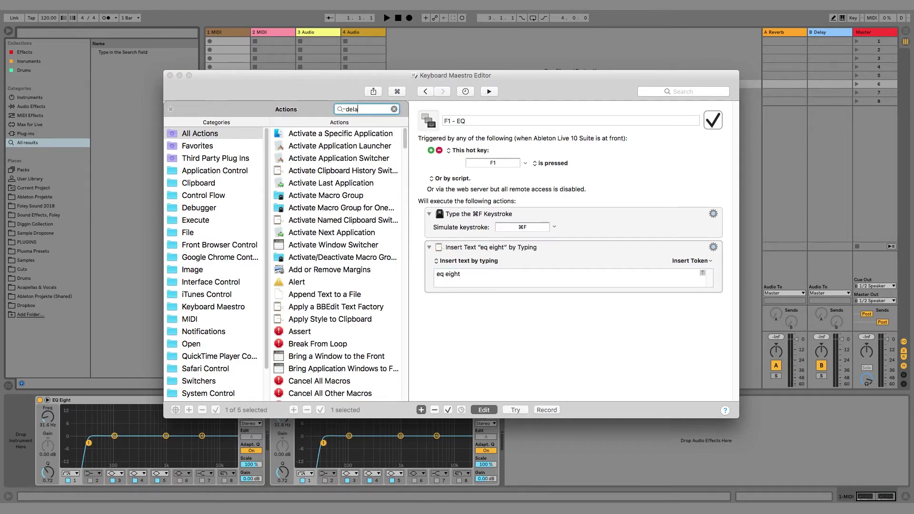
pyautogui.write('y')
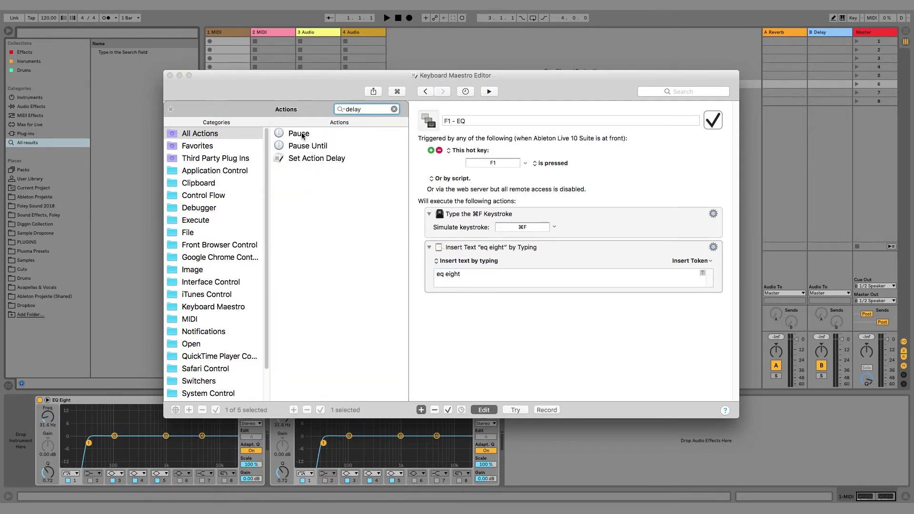
pyautogui.moveTo(302, 136); pyautogui.dragTo(479, 305)
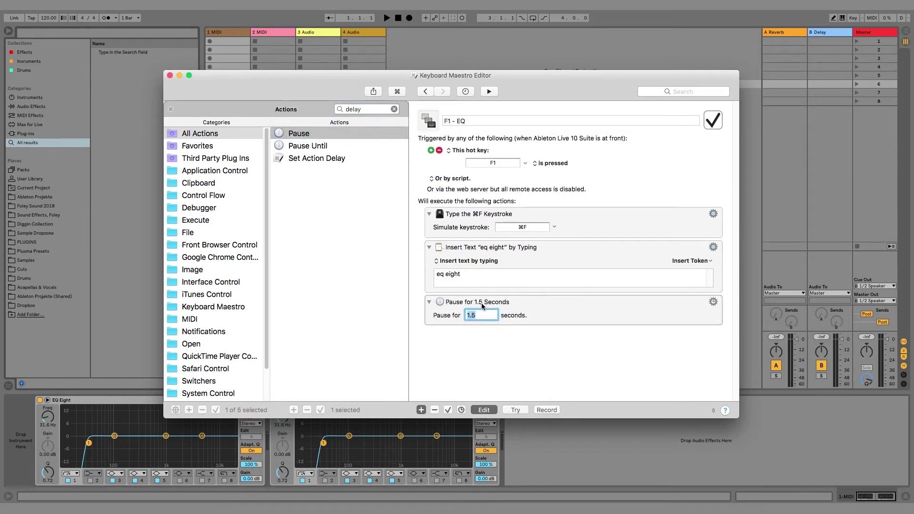
pyautogui.write('0.3')
# Append two Type a Keystroke actions, each sending Return
pyautogui.click(394, 109)
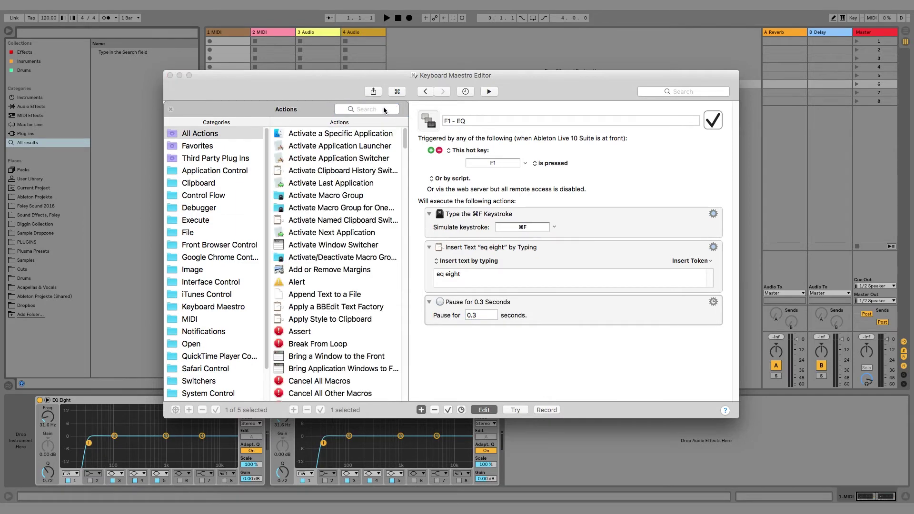
pyautogui.write('ke')
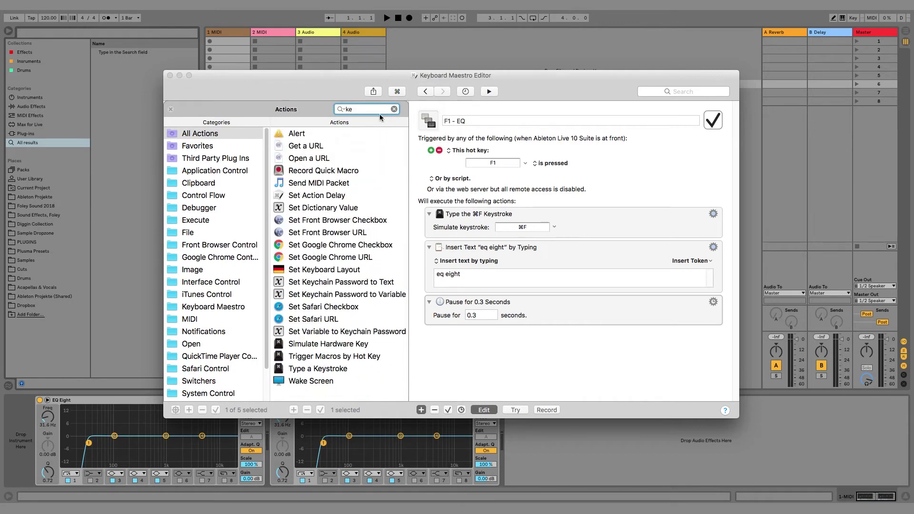
pyautogui.write('y')
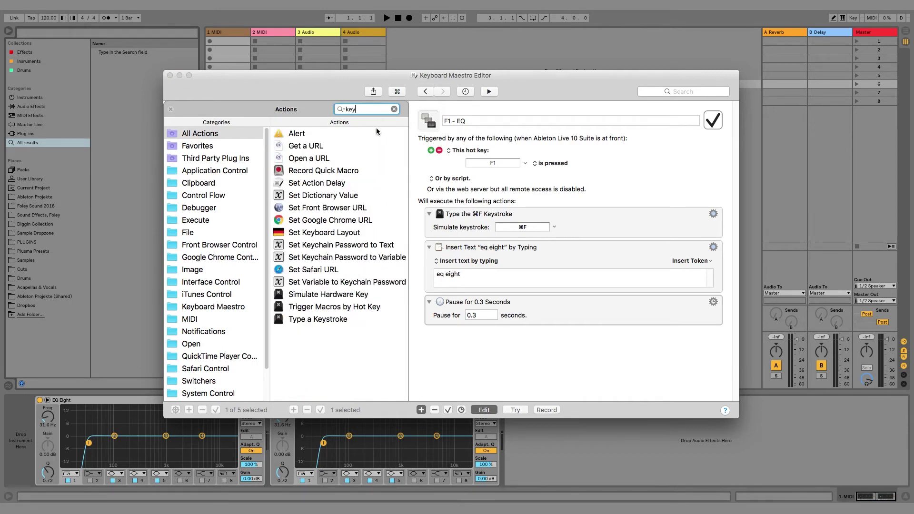
pyautogui.doubleClick(316, 320)
pyautogui.press('Return')
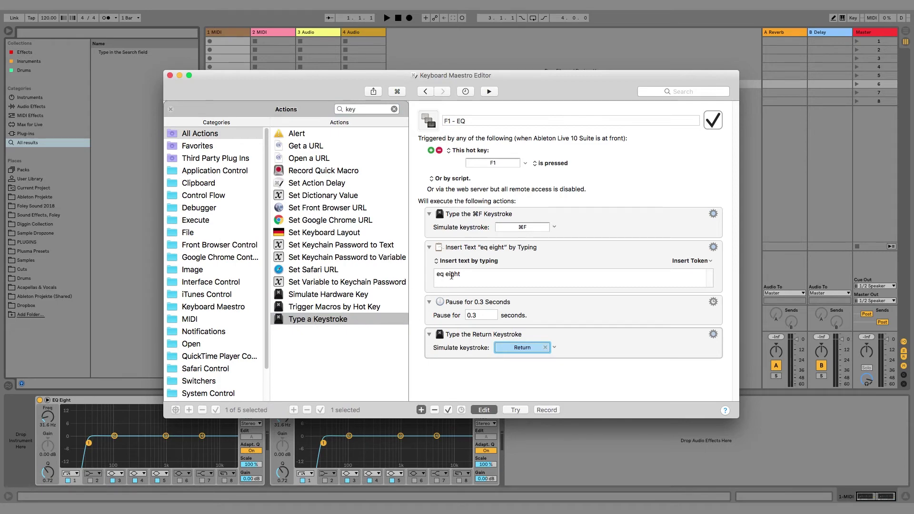
pyautogui.click(505, 336)
pyautogui.moveTo(336, 320); pyautogui.dragTo(510, 391)
pyautogui.press('Return')
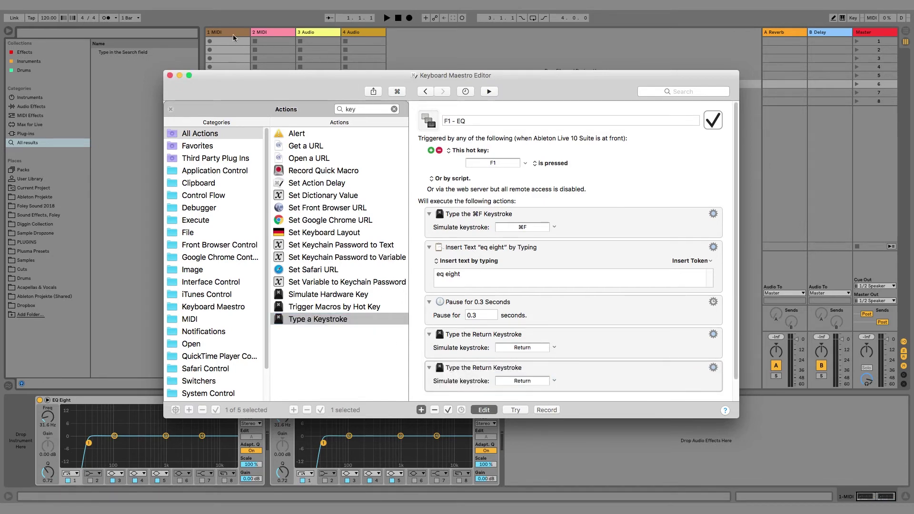
# Run the F1 macro twice in Ableton Live, adding two more EQ Eights to 1 MIDI
pyautogui.click(521, 48)
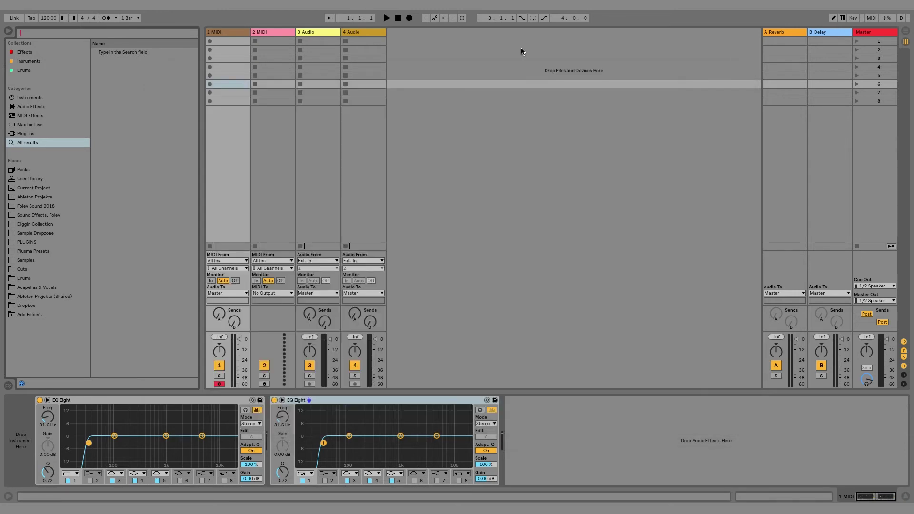
pyautogui.press('F1')
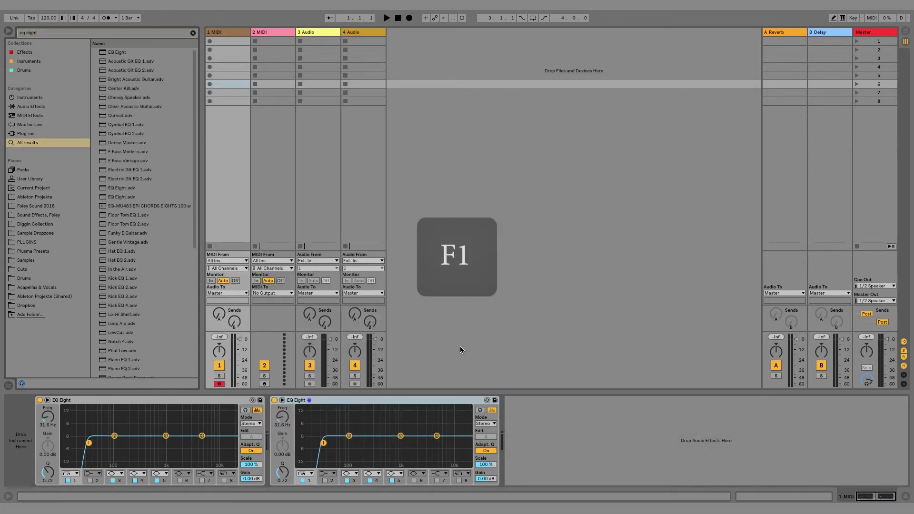
pyautogui.press('F1')
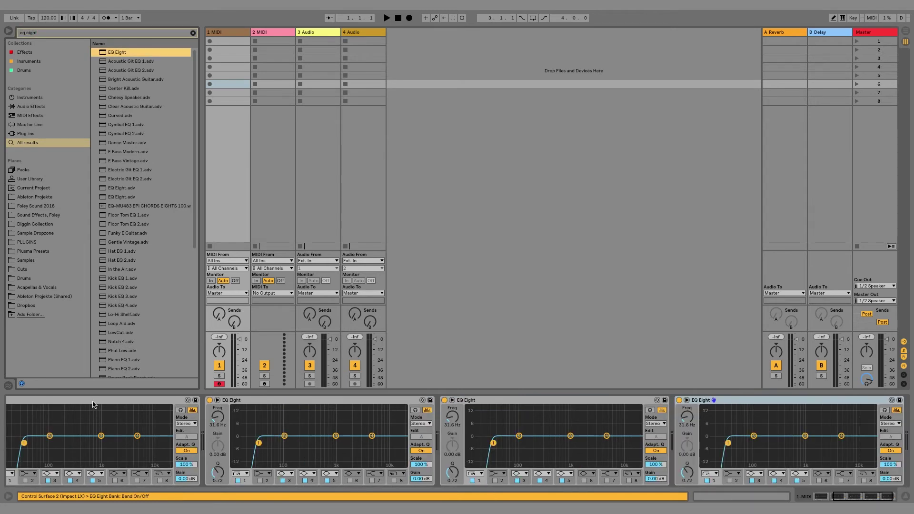
# Back in the editor, close the Actions panel and duplicate the F1 - EQ macro
pyautogui.press('super+Tab')
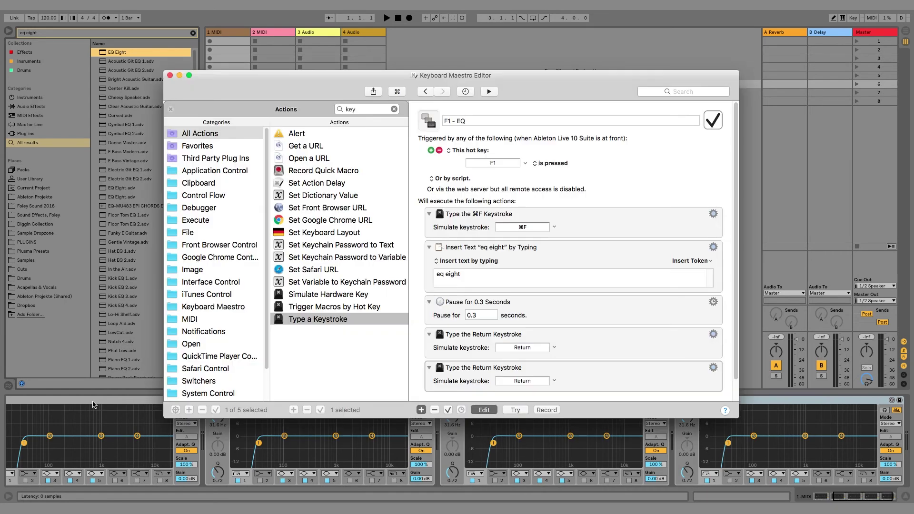
pyautogui.click(395, 109)
pyautogui.click(170, 109)
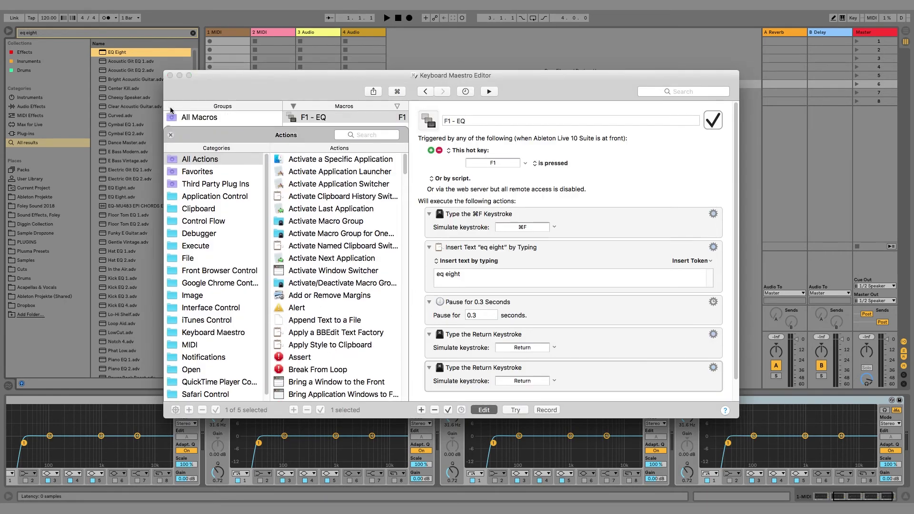
pyautogui.click(322, 118)
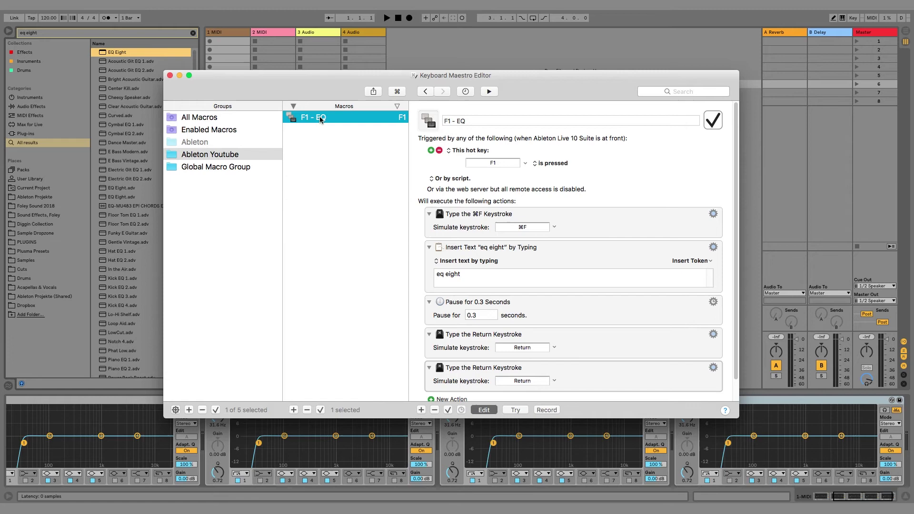
pyautogui.moveTo(320, 119); pyautogui.dragTo(234, 155)
# Rename the duplicated macro to 'F2 - Compressor'
pyautogui.click(316, 129)
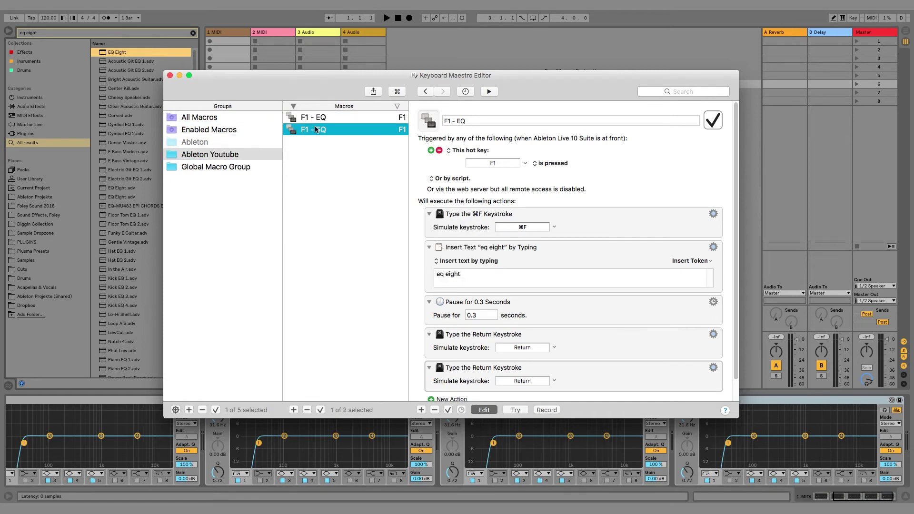
pyautogui.click(451, 122)
pyautogui.press('BackSpace')
pyautogui.write('2')
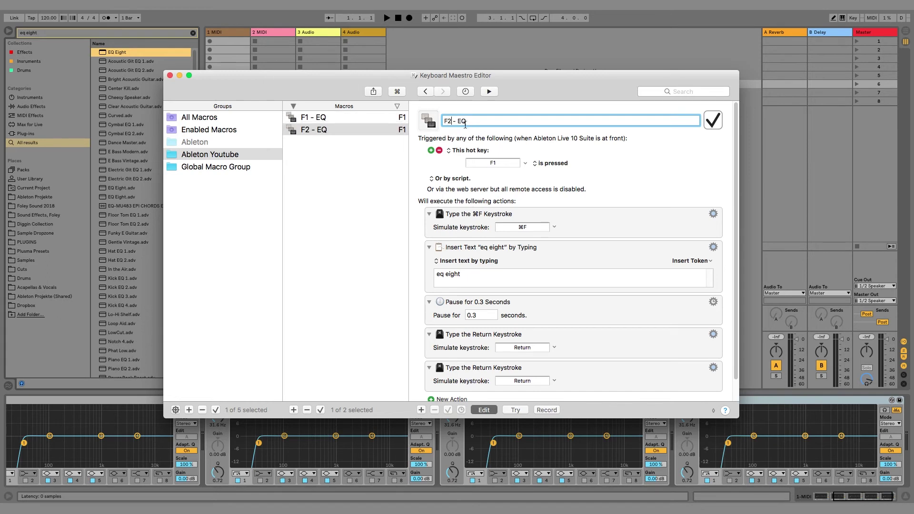
pyautogui.doubleClick(465, 121)
pyautogui.write('pressor')
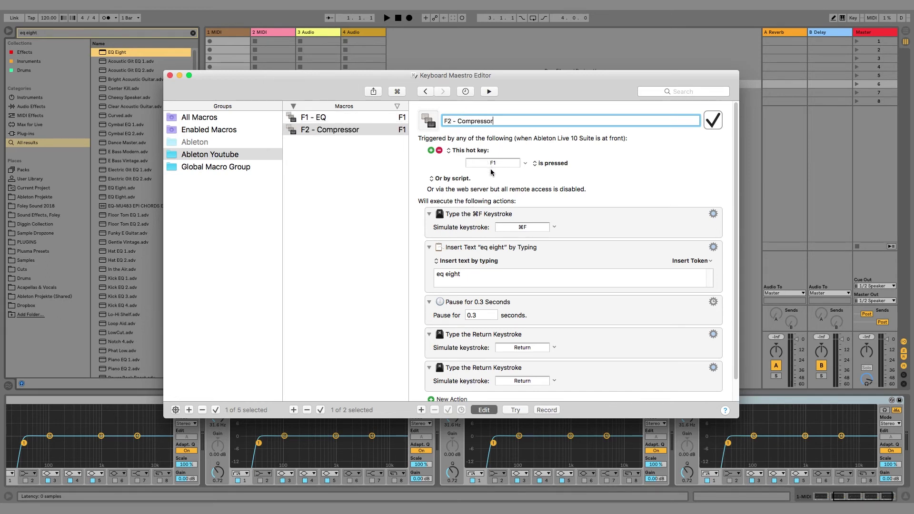
# Set the duplicate's hot key to F2 and change its typed text to 'compressor'
pyautogui.click(494, 164)
pyautogui.press('F2')
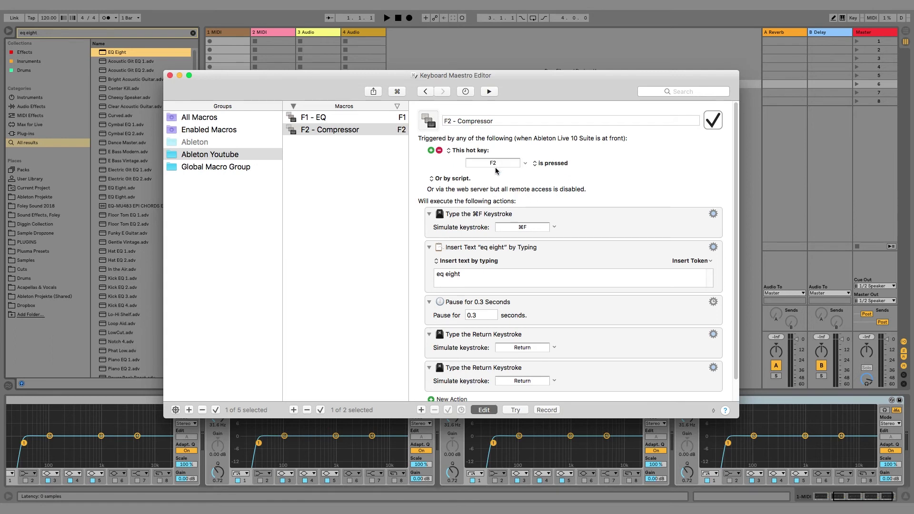
pyautogui.click(472, 272)
pyautogui.press('super+a')
pyautogui.write('compressoe')
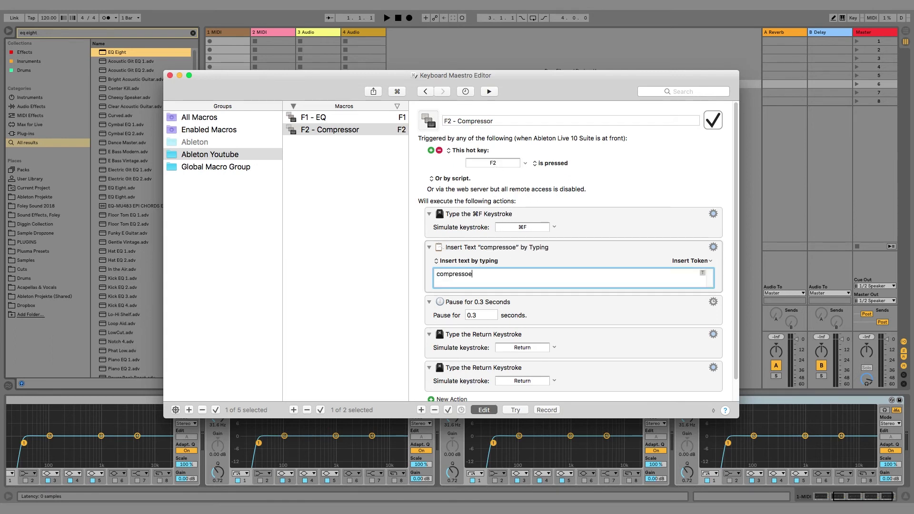
pyautogui.press('BackSpace')
pyautogui.write('ressor')
# Run the F2 macro twice in Ableton Live to add two Compressors, then return to Keyboard Maestro
pyautogui.click(412, 38)
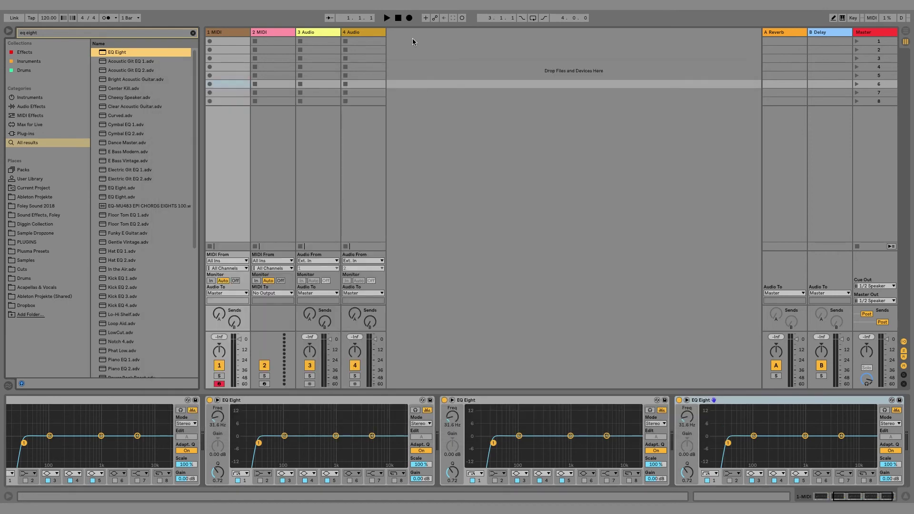
pyautogui.press('F2')
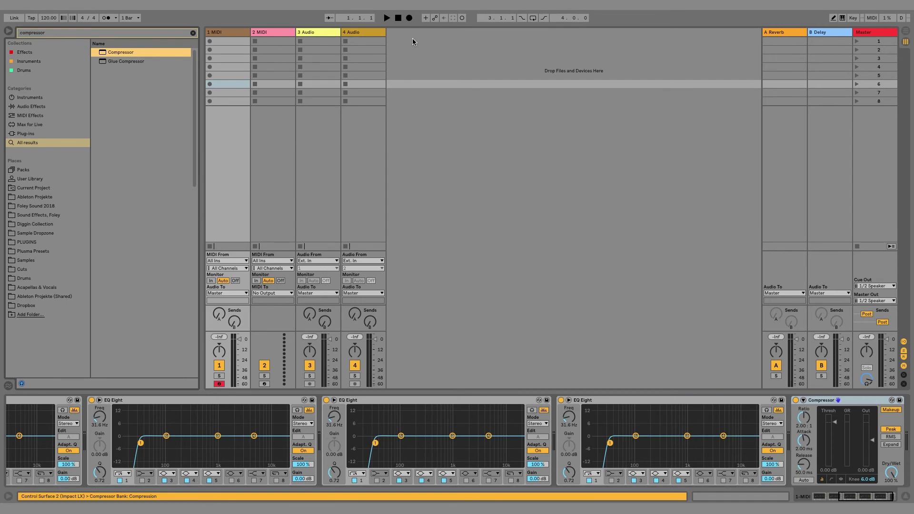
pyautogui.press('F2')
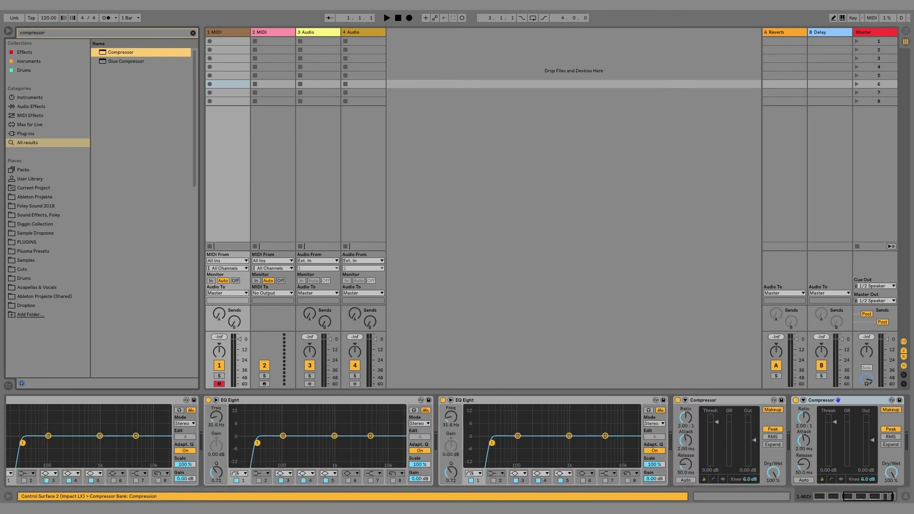
pyautogui.press('super+Tab')
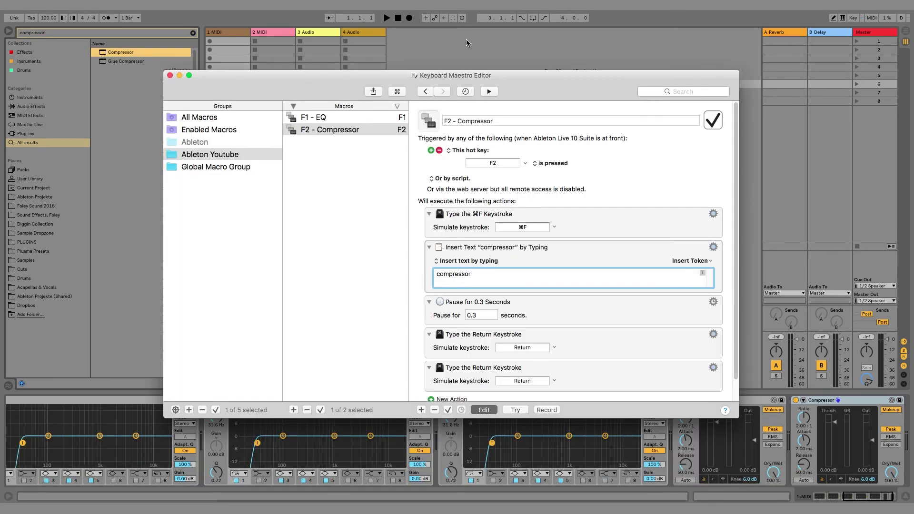
# Delete the Ableton Youtube group, inspect the Ableton group's F1 - EQ macro, then bring Ableton Live forward
pyautogui.click(204, 155)
pyautogui.click(203, 410)
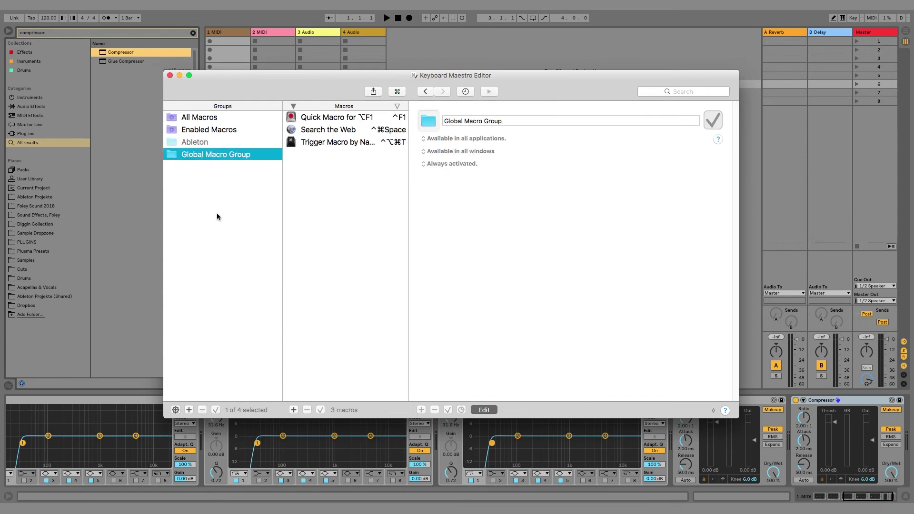
pyautogui.click(199, 143)
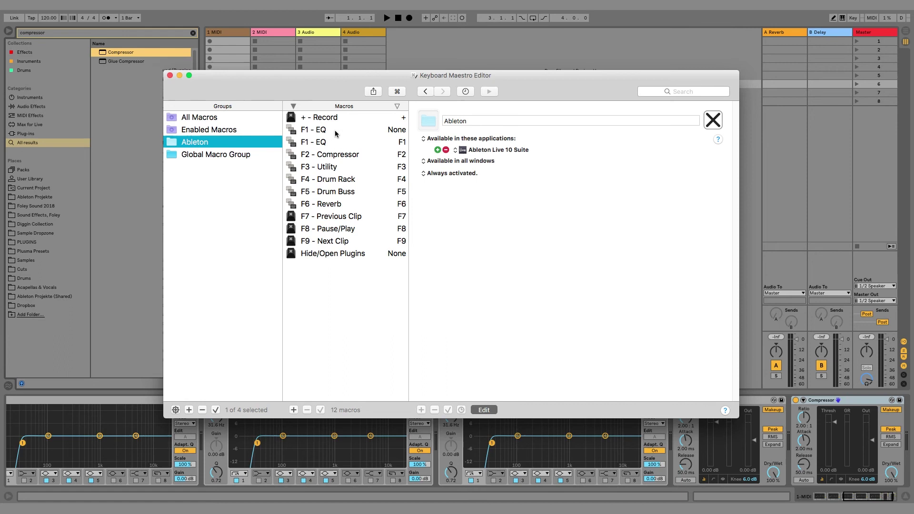
pyautogui.click(322, 142)
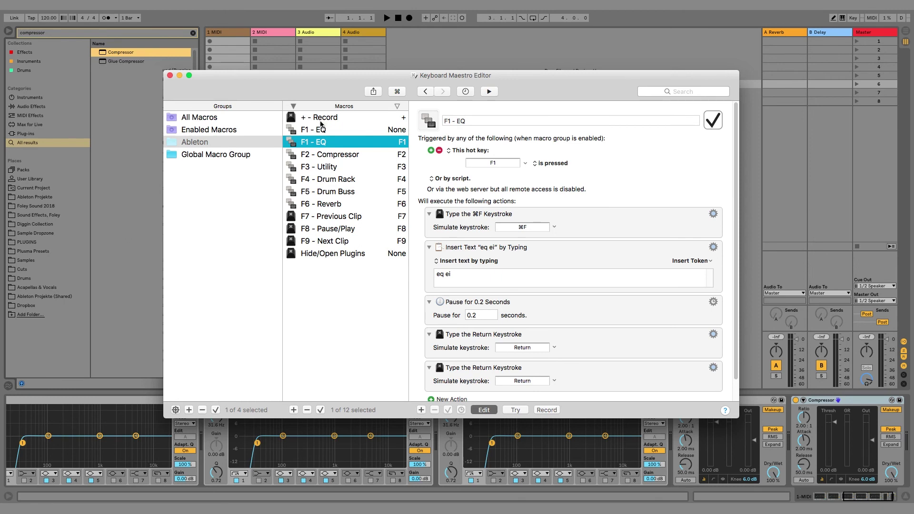
pyautogui.click(419, 41)
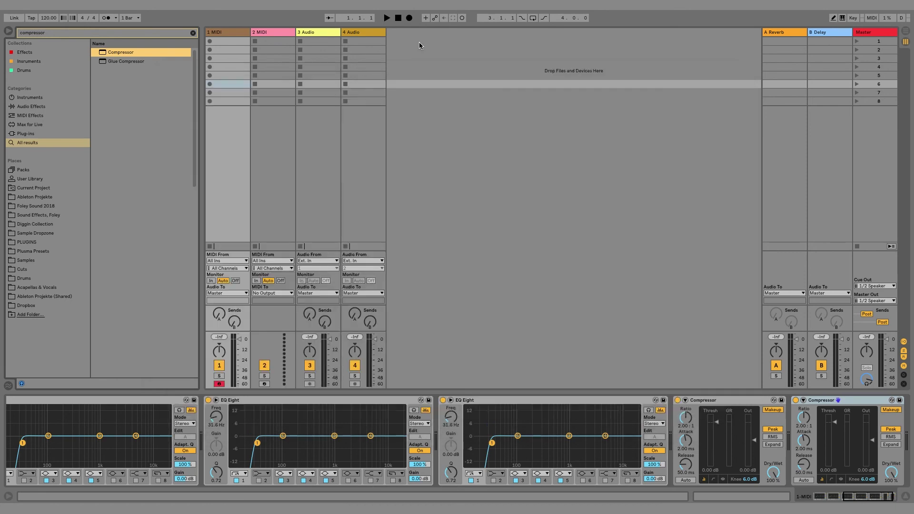